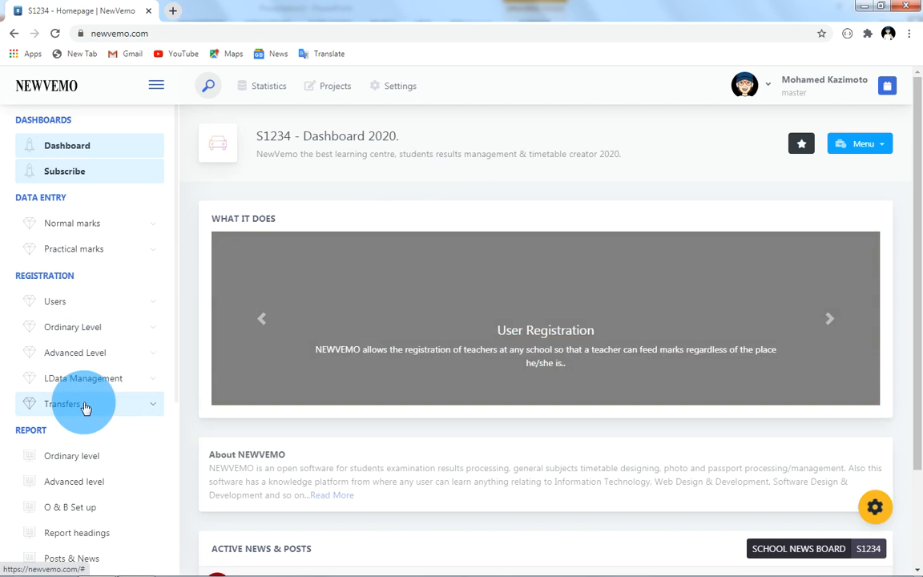
- Open the student Data Transfer page from the Transfers section
left_click(86, 407)
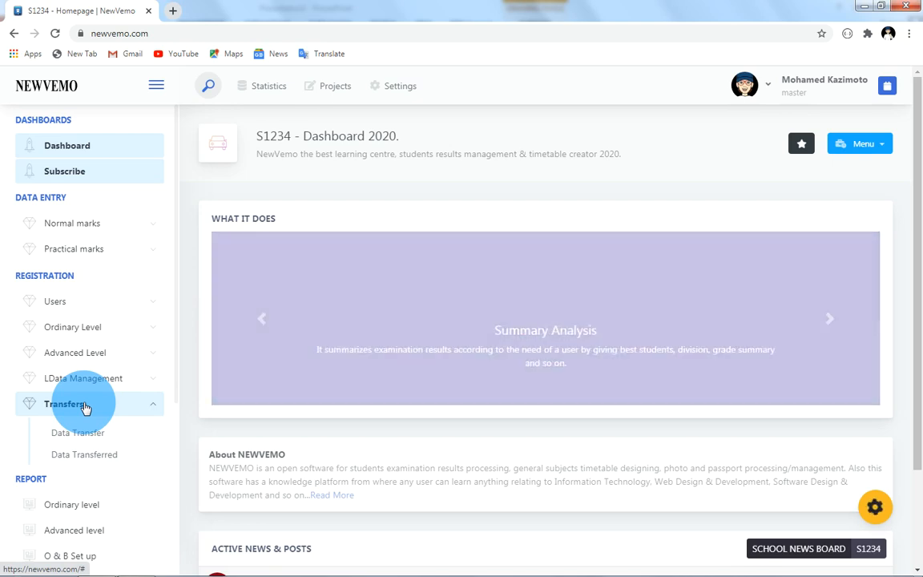
left_click(73, 439)
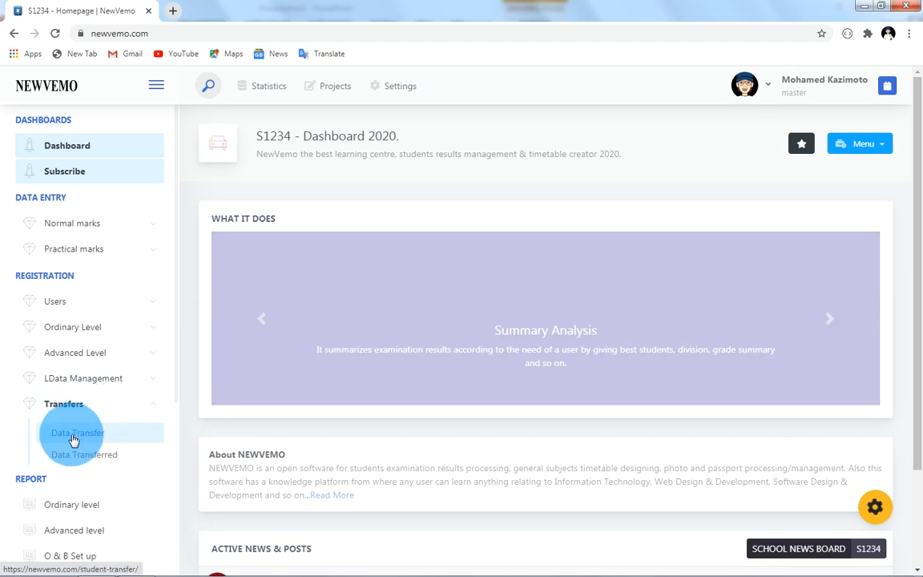
left_click(74, 440)
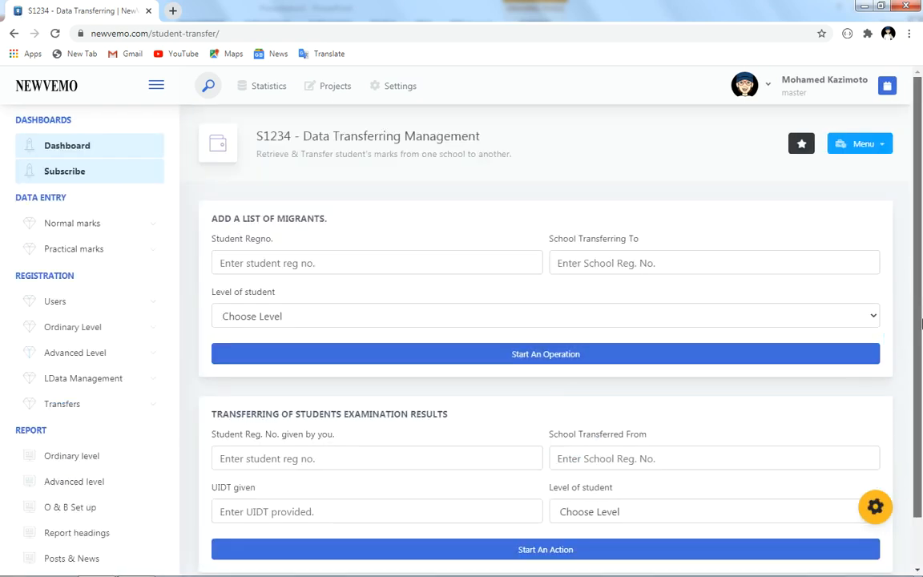
scroll(920, 323, "down", 1)
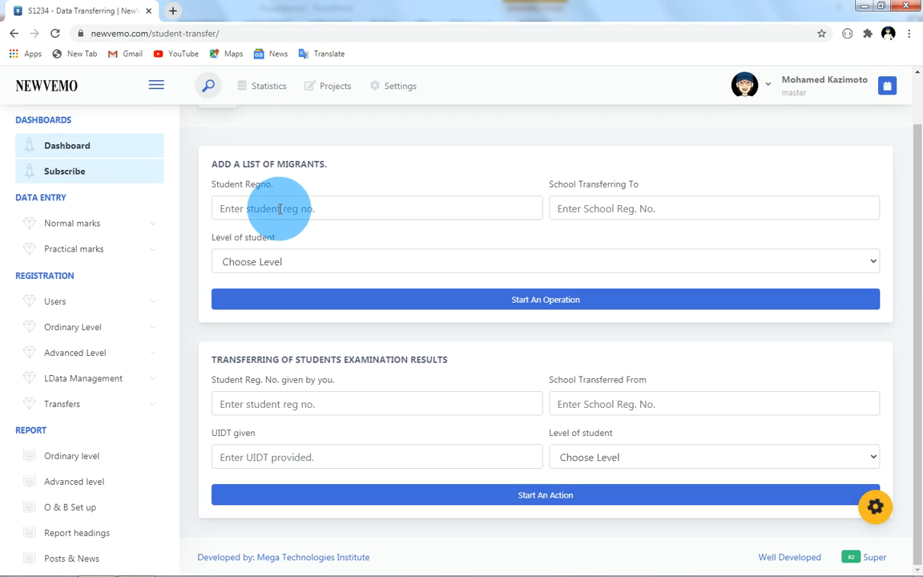
- Examine the student registration number, destination school and student level fields in the form for adding migrants
left_click(309, 208)
left_click(311, 208)
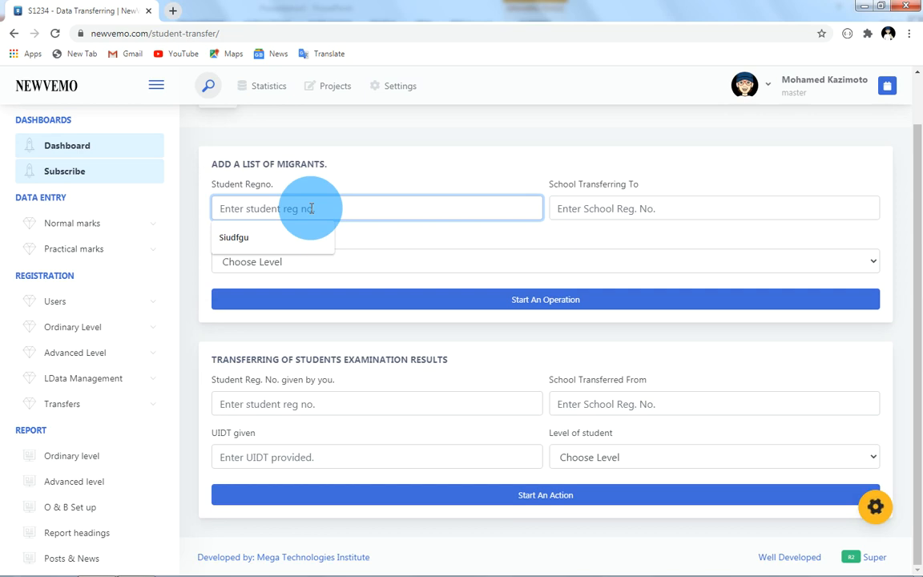
left_click(250, 210)
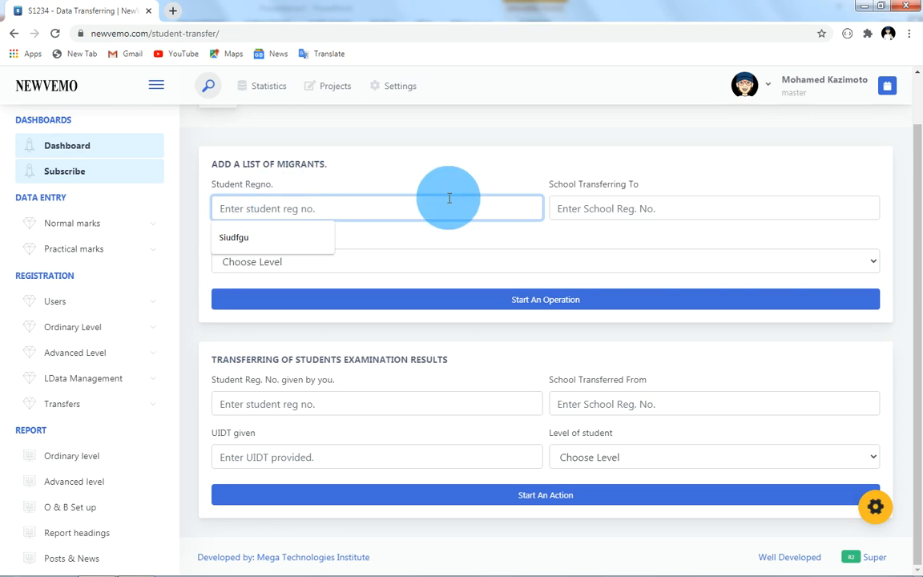
left_click(639, 209)
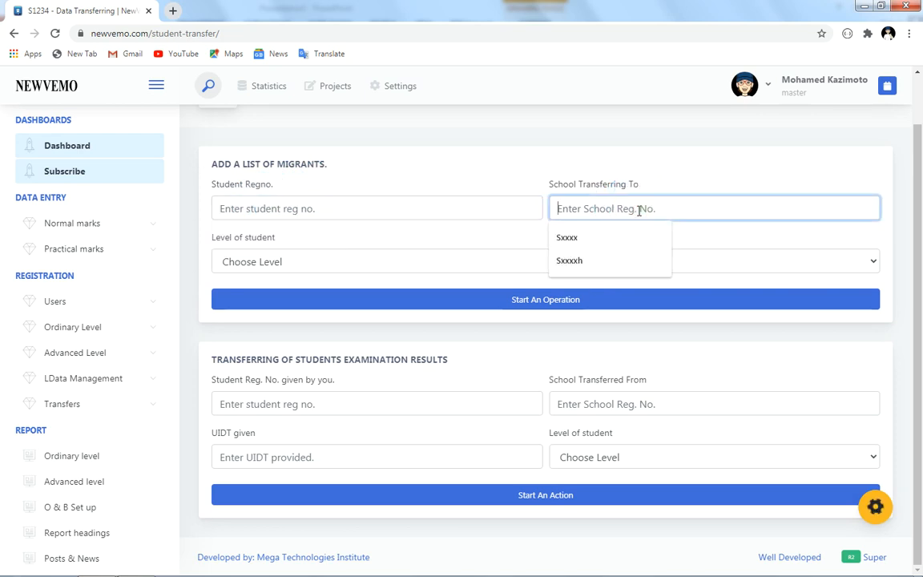
left_click(560, 146)
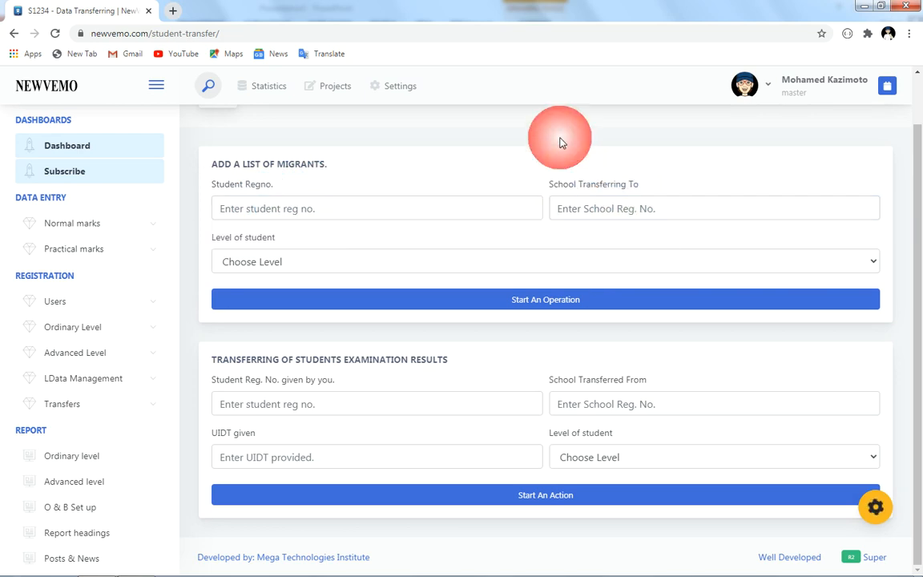
left_click(363, 262)
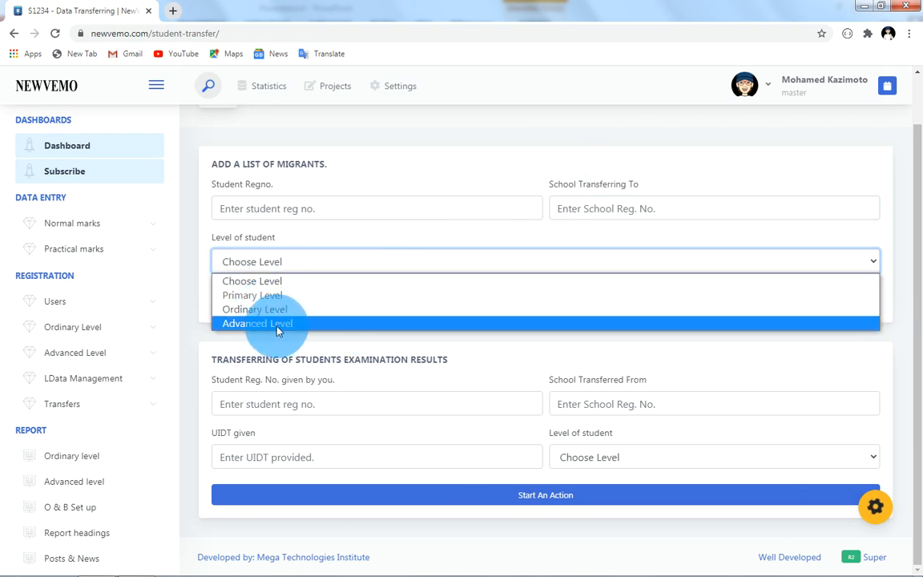
left_click(319, 207)
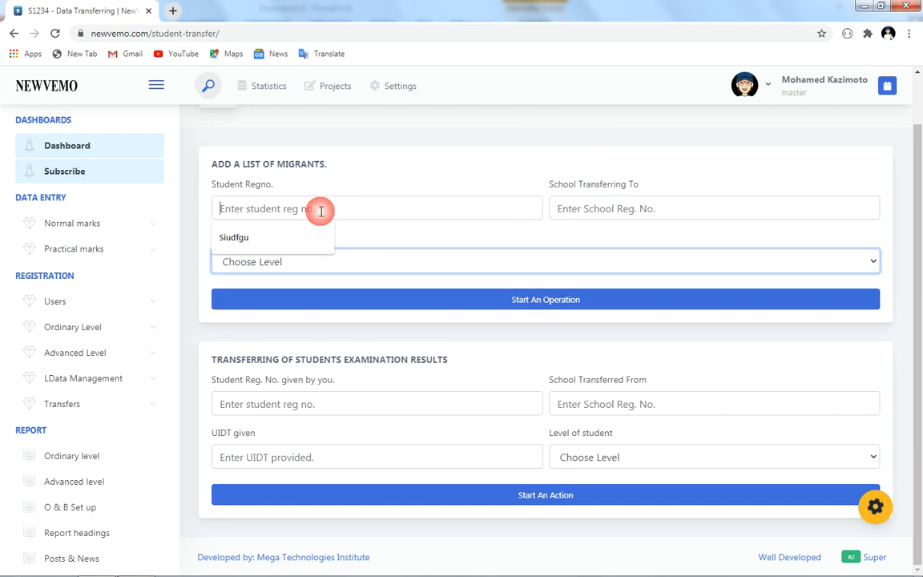
- Open the sorting section of the Ordinary Level student registration page and go to the students request form
left_click(66, 331)
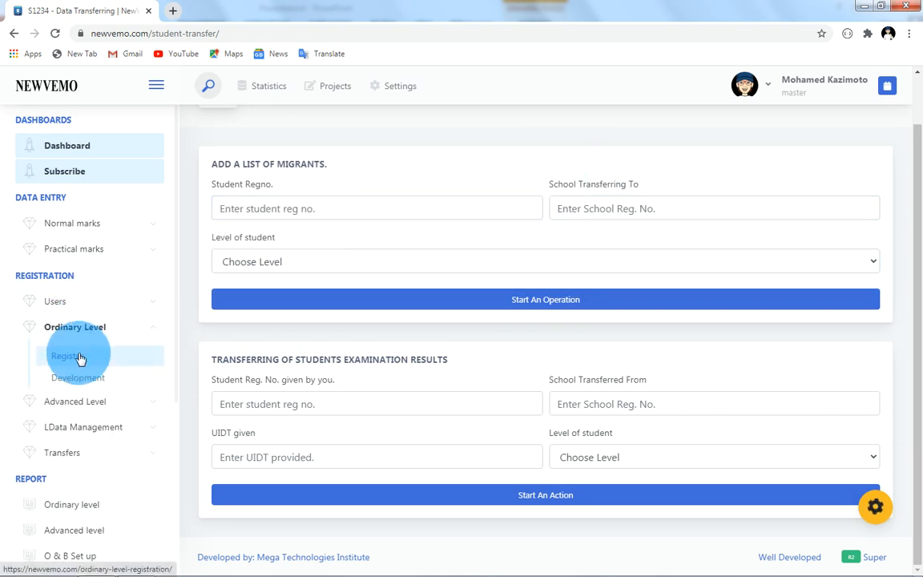
left_click(80, 357)
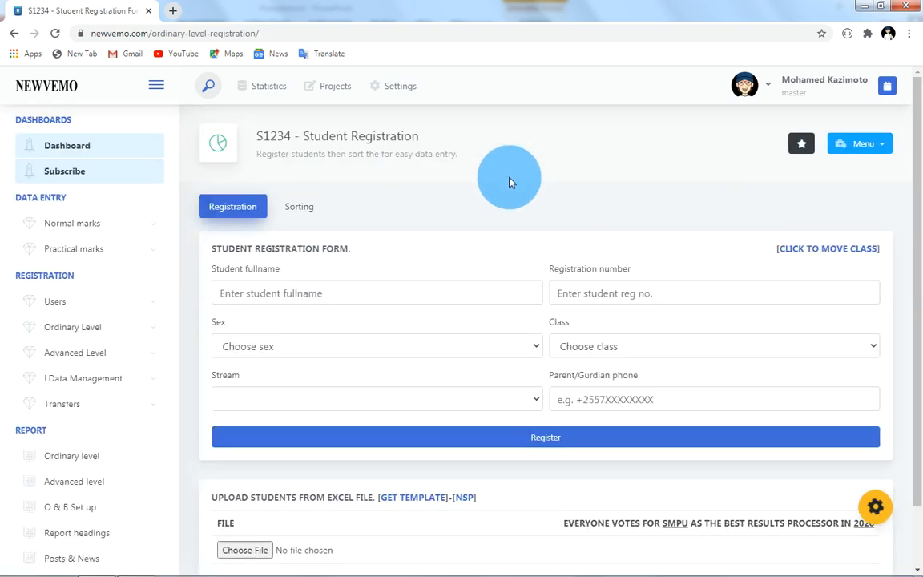
left_click(300, 207)
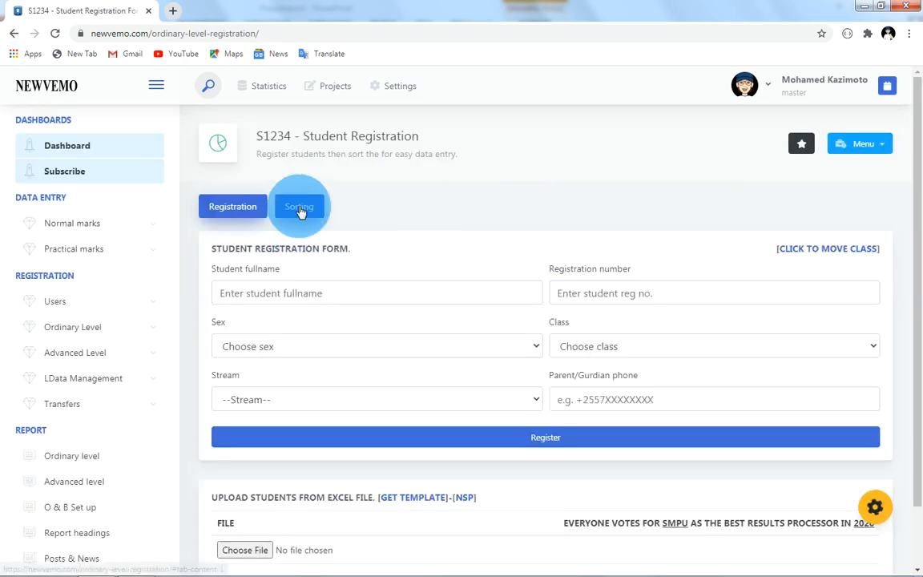
left_click_drag(916, 231, 915, 457)
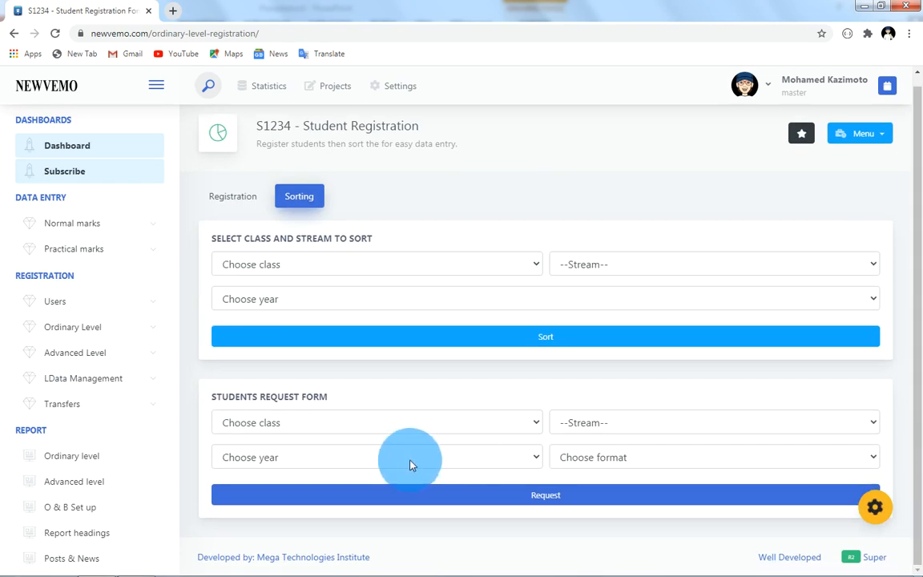
- Choose Form one as the class and A as the stream in the students request form
left_click(335, 416)
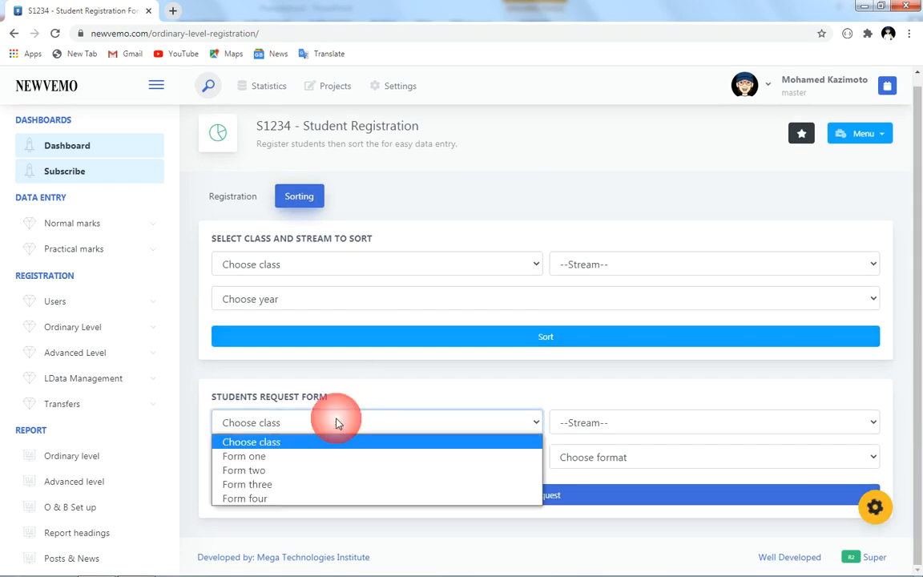
left_click(288, 455)
left_click(598, 422)
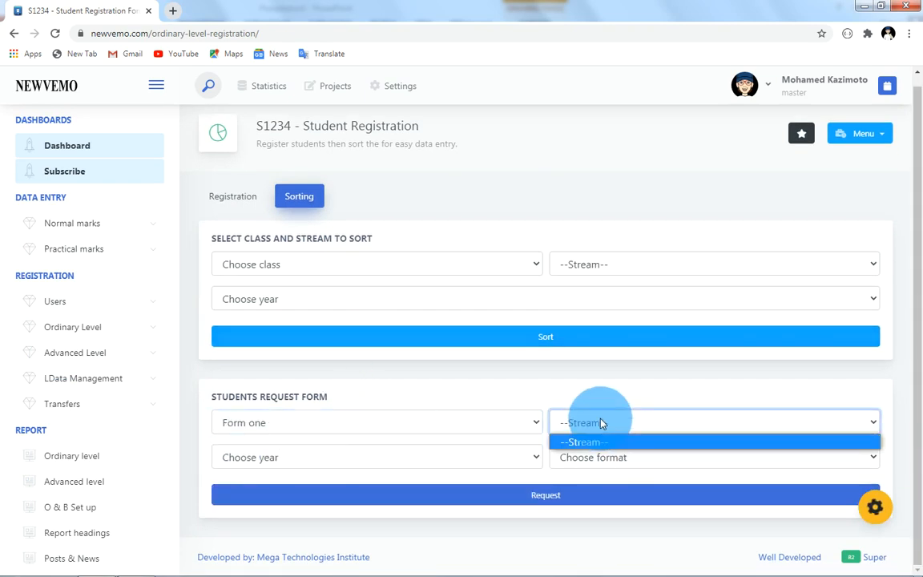
left_click(566, 439)
left_click(565, 424)
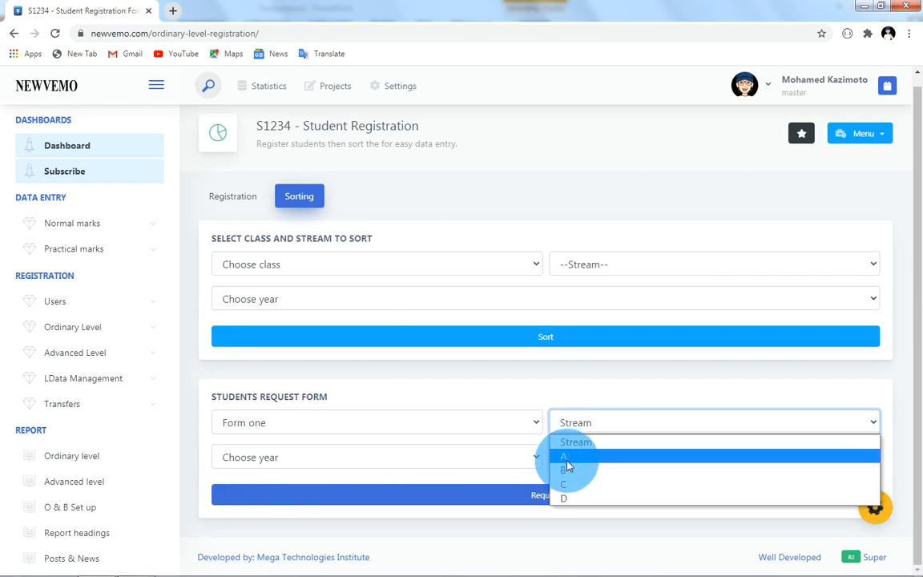
left_click(566, 453)
- Set the year to 2020 and the format to Web view, then request the student list
left_click(511, 461)
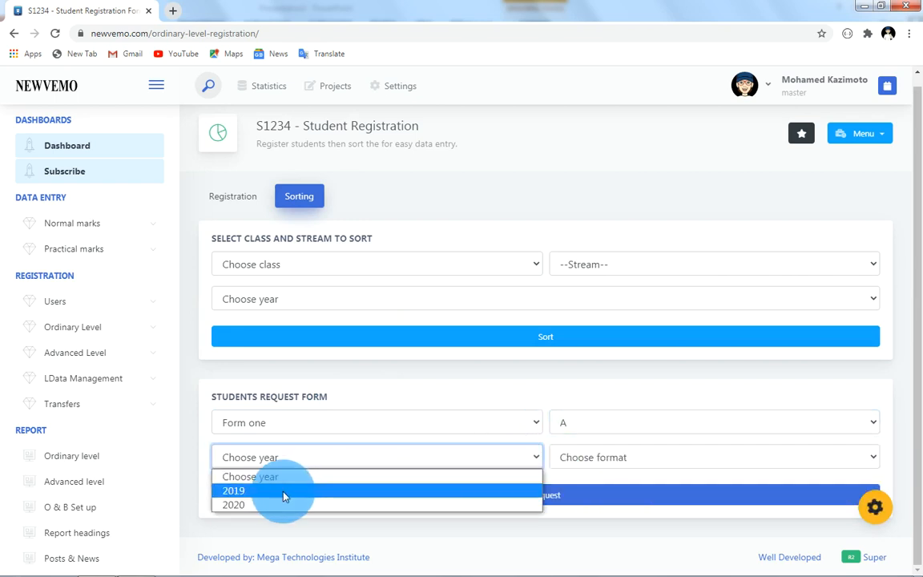
left_click(257, 503)
left_click(685, 464)
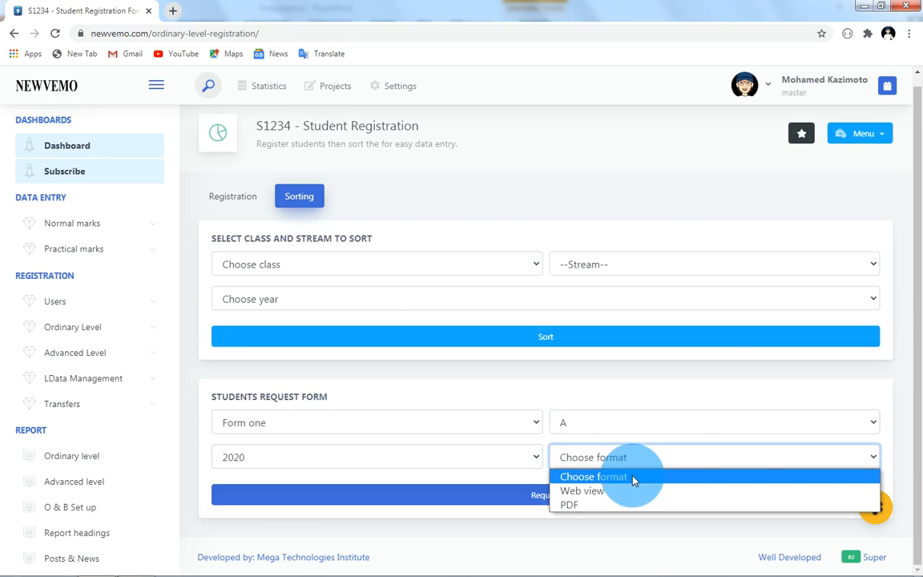
left_click(594, 491)
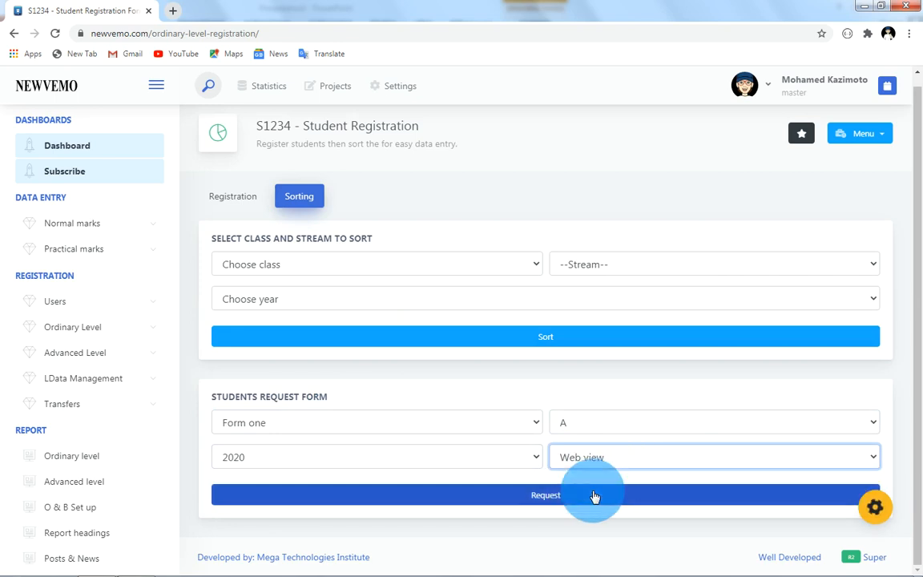
left_click(554, 497)
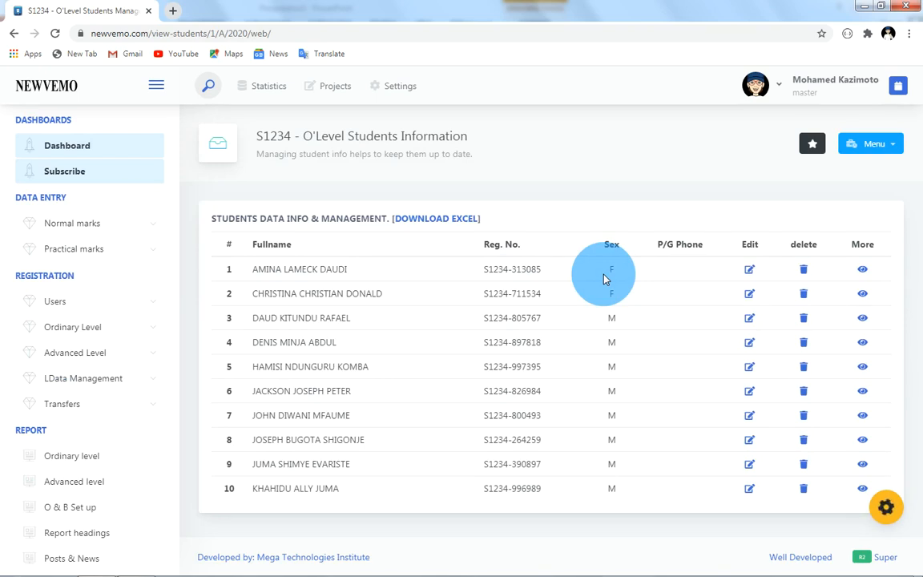
- Copy the first listed student's registration number and paste it as the student number in the Data Transfer page's migrants form
triple_click(486, 270)
key("ctrl+c")
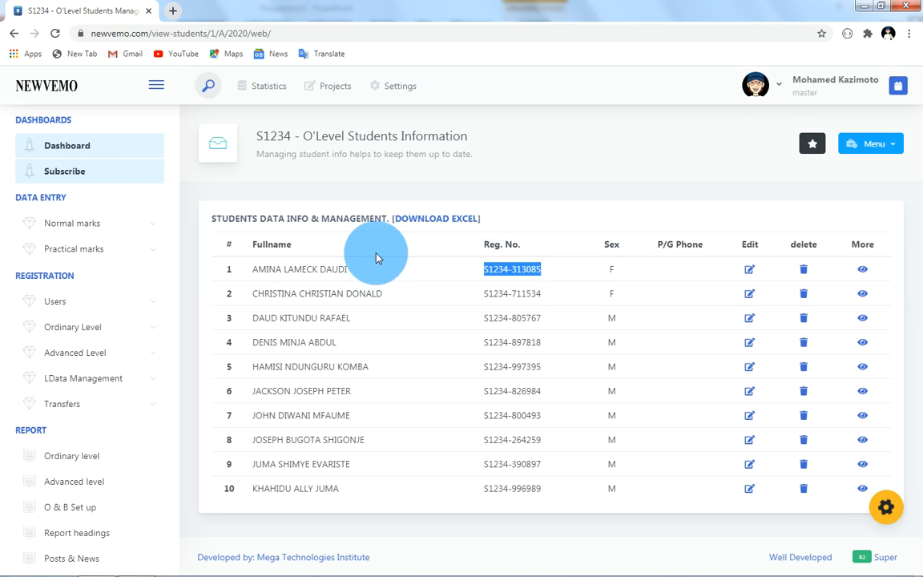
left_click(90, 409)
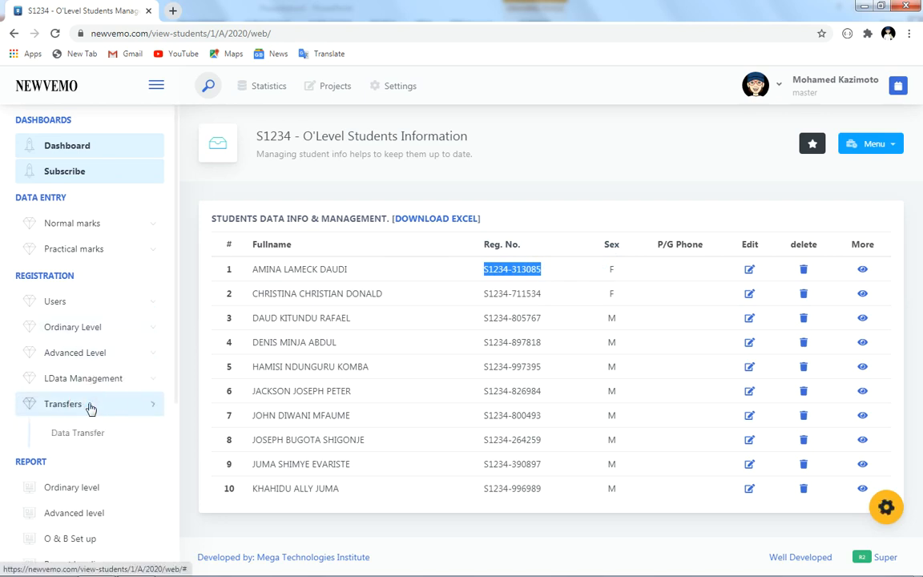
left_click(88, 444)
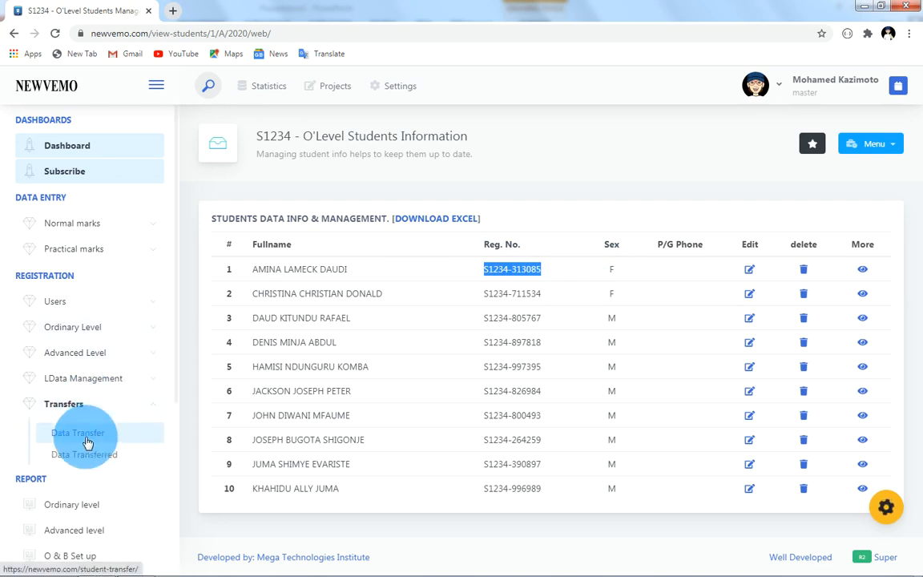
left_click(85, 441)
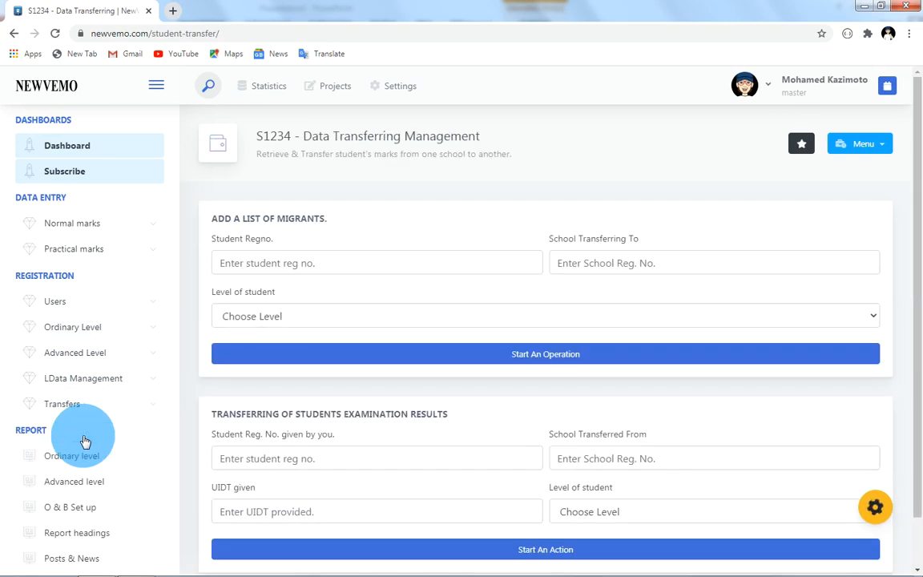
left_click(252, 265)
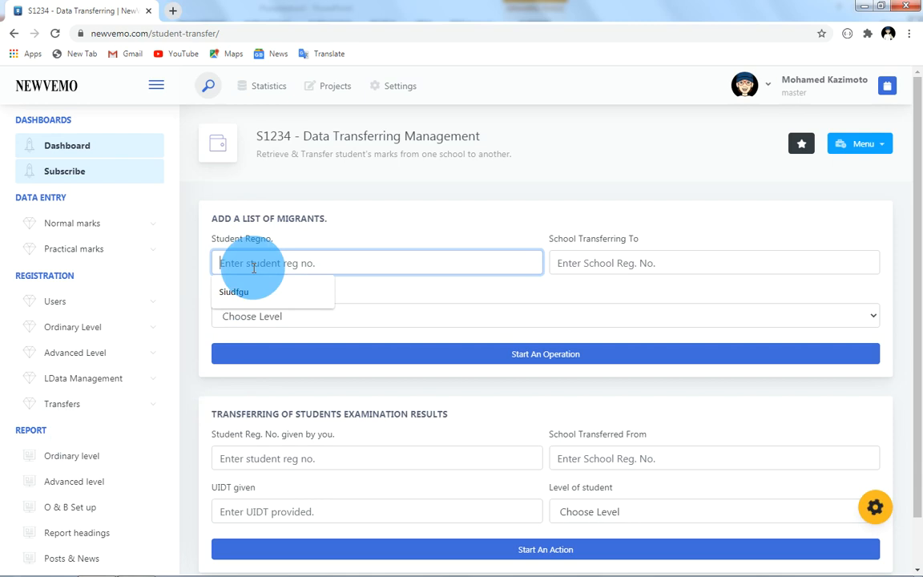
key("ctrl+v")
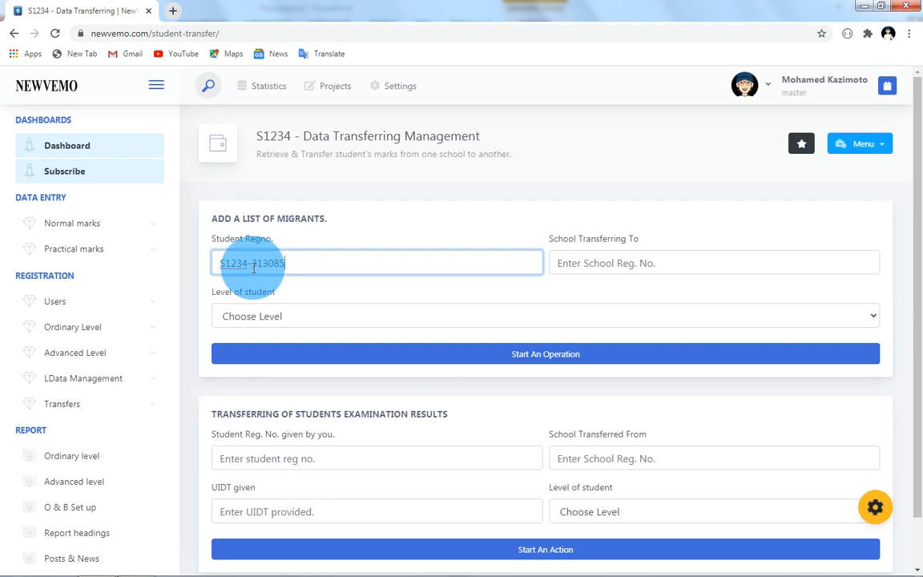
- Enter SXXXX as the registration number of the school the student is transferring to
left_click(592, 264)
left_click(592, 263)
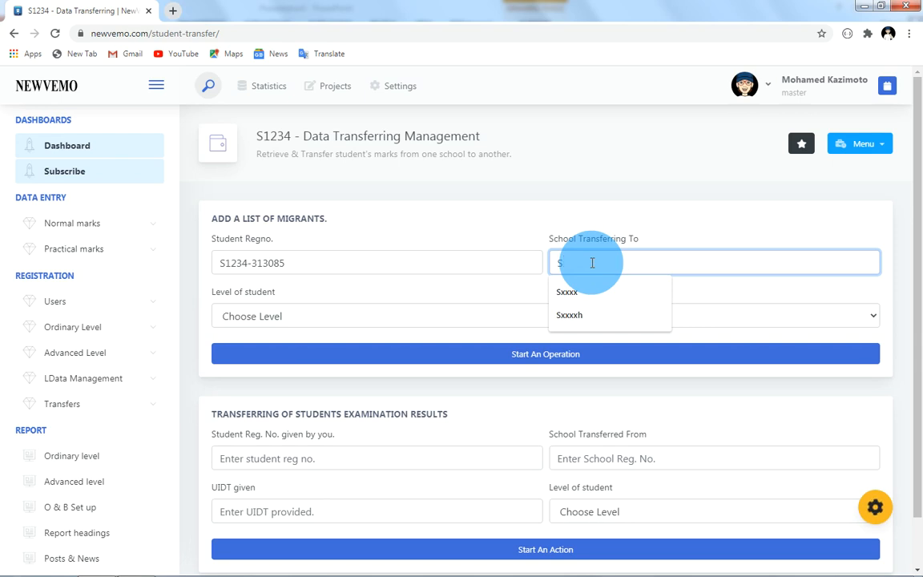
type("xxxx")
- Set the student's level to Ordinary Level and start the transfer operation
double_click(264, 291)
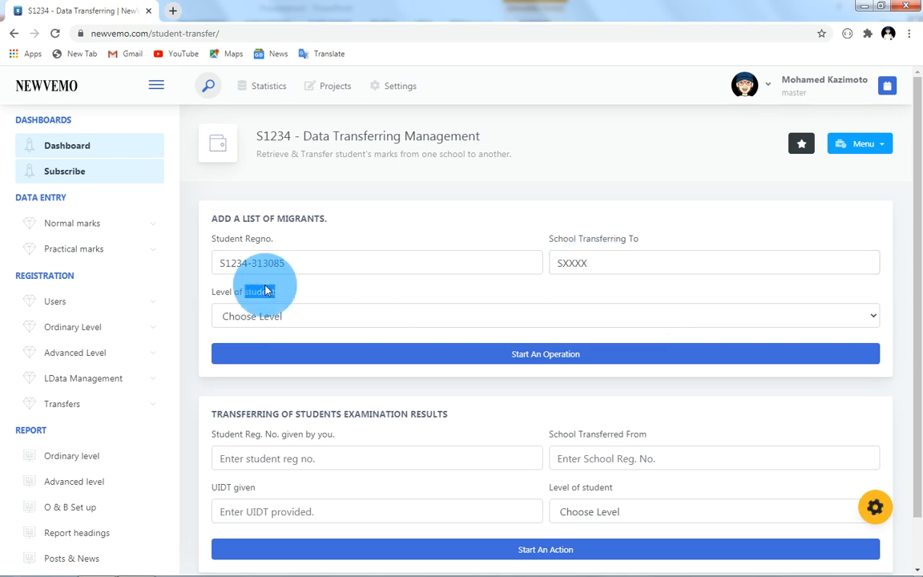
left_click(350, 316)
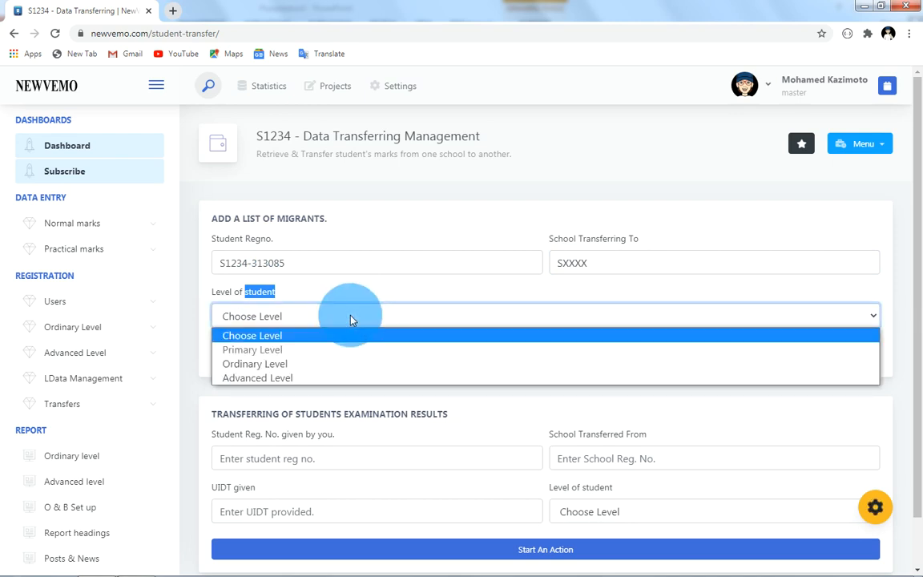
left_click(295, 365)
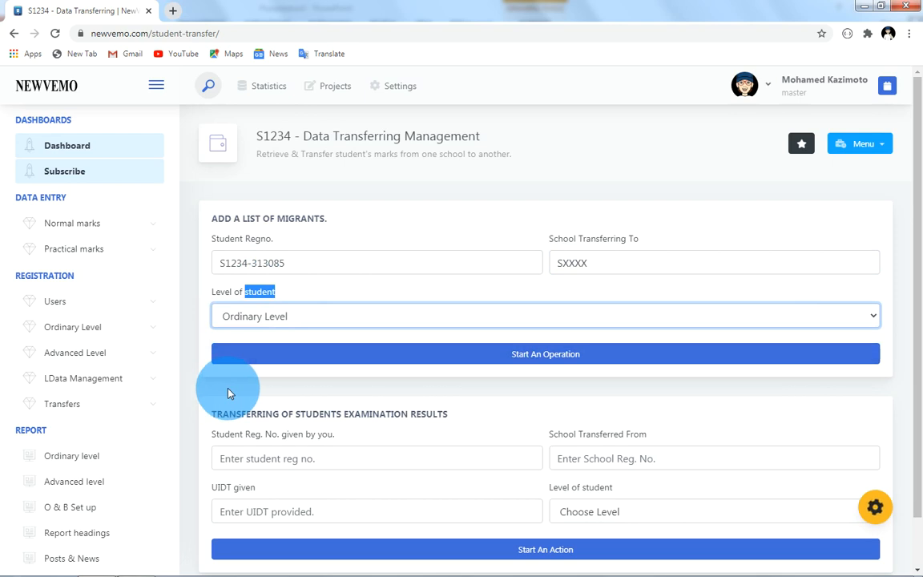
left_click(542, 357)
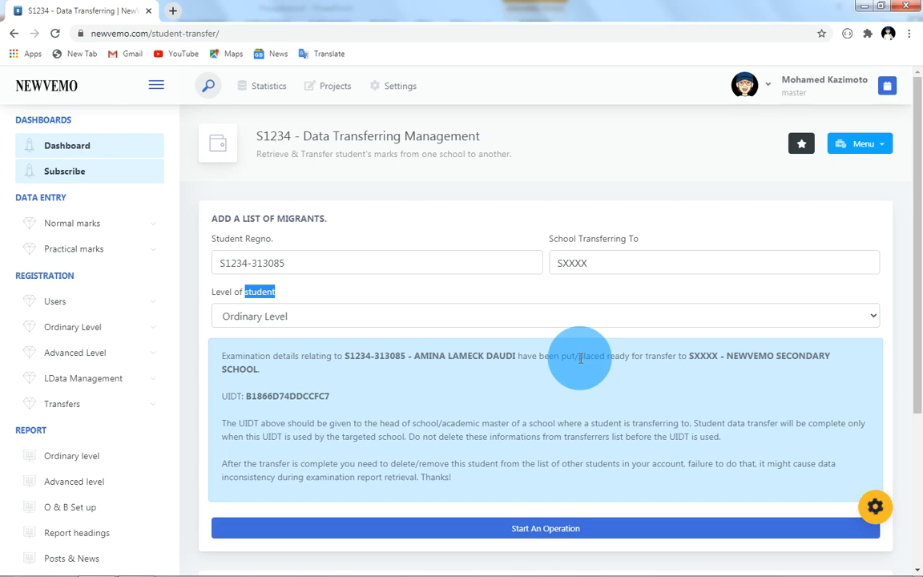
- Select the generated UIDT code in the transfer message and dismiss the advertising notification
left_click(246, 399)
triple_click(246, 398)
left_click(247, 398)
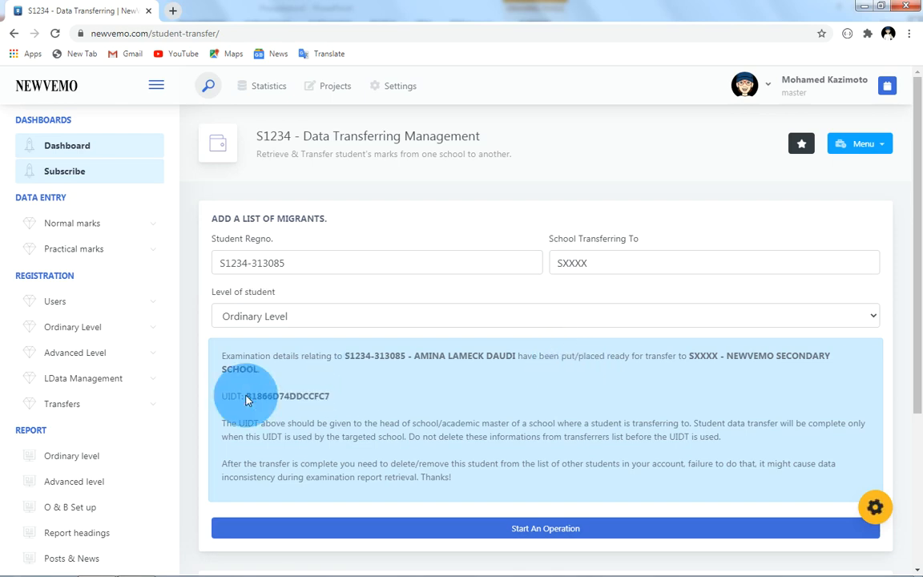
left_click_drag(247, 398, 328, 399)
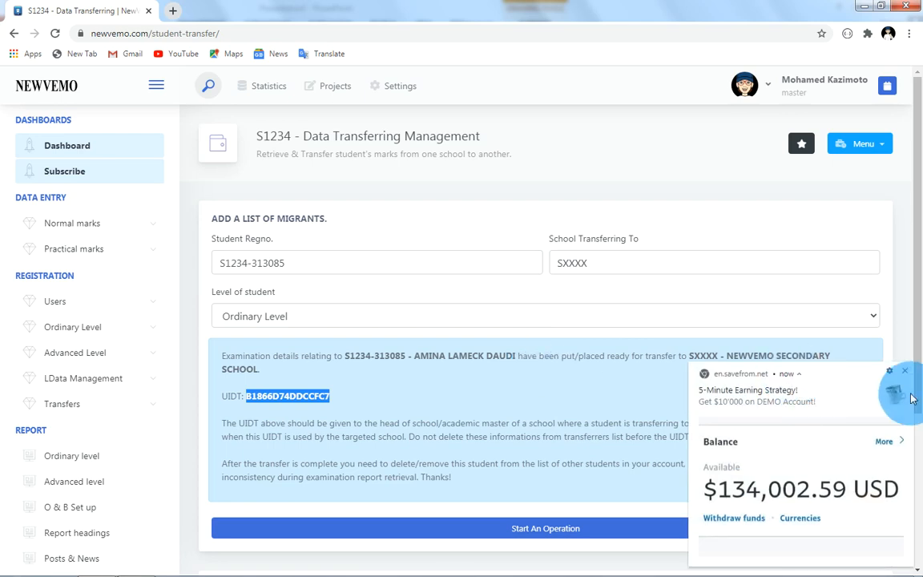
left_click(903, 374)
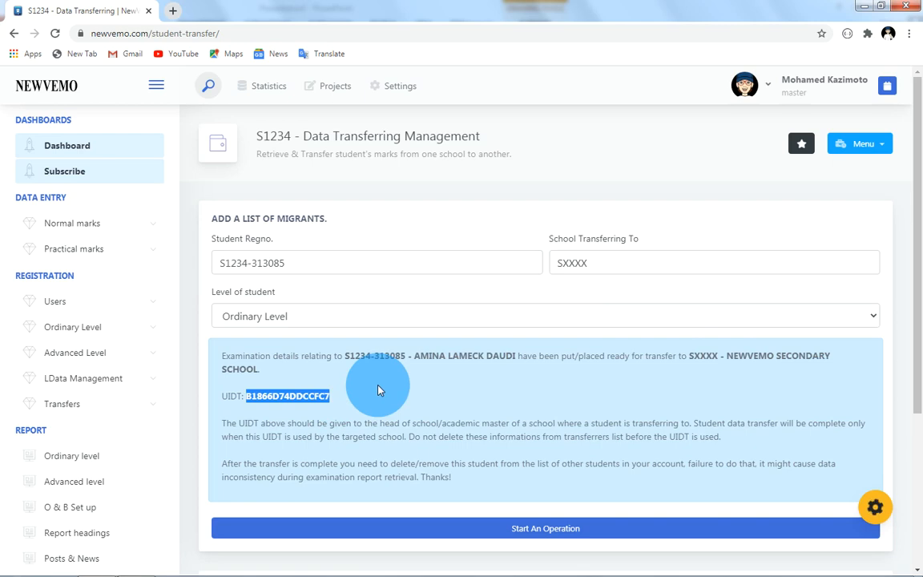
- Copy the selected UIDT code, paste it into a new Notepad document, and minimize Notepad
left_click(828, 316)
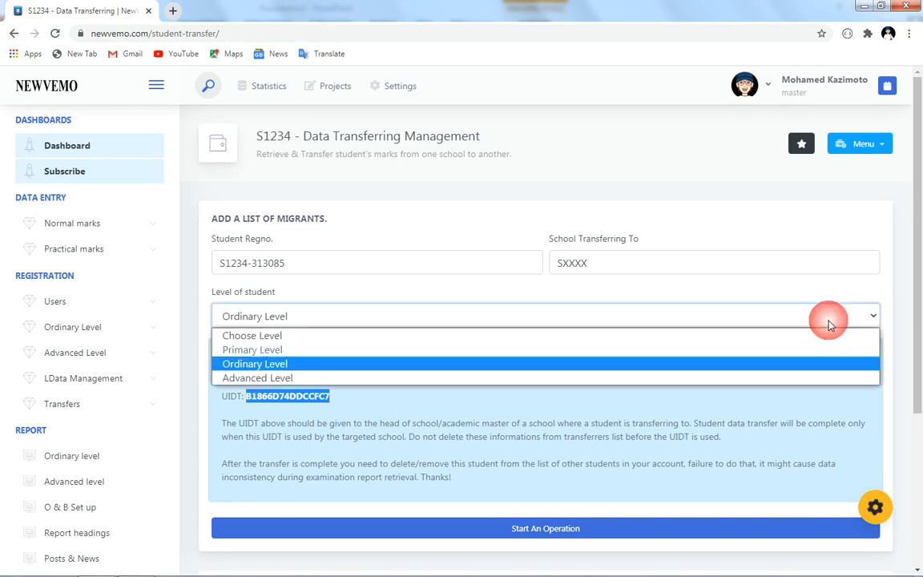
left_click(286, 399)
right_click(286, 398)
left_click(321, 408)
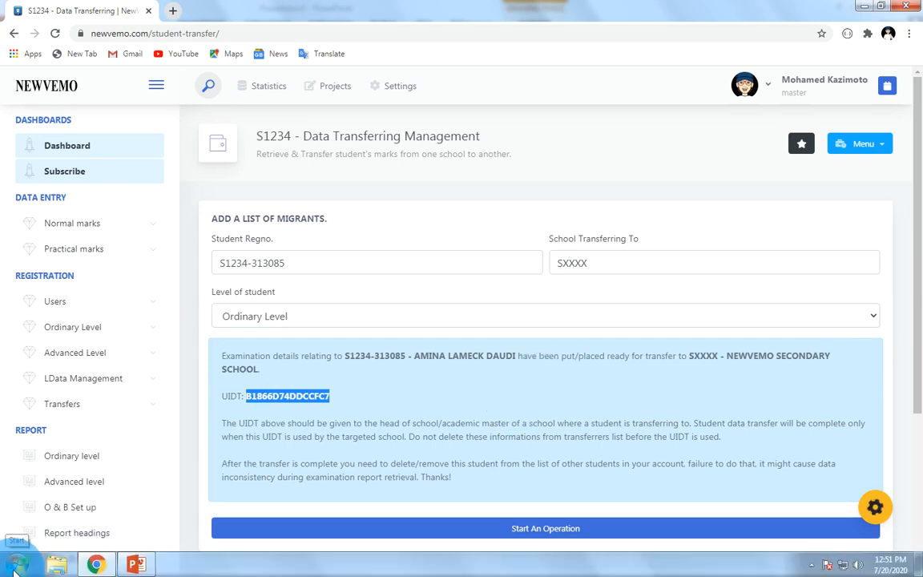
left_click(14, 571)
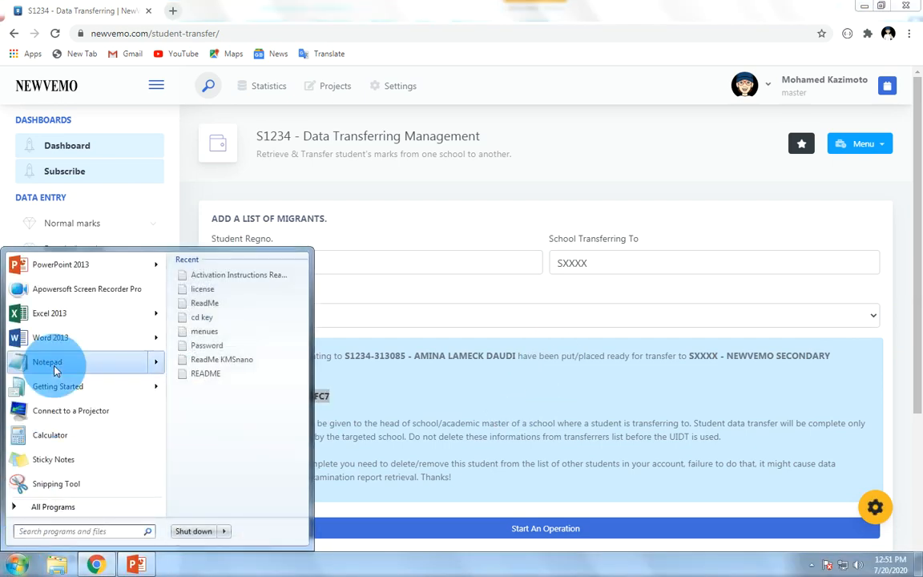
left_click(55, 367)
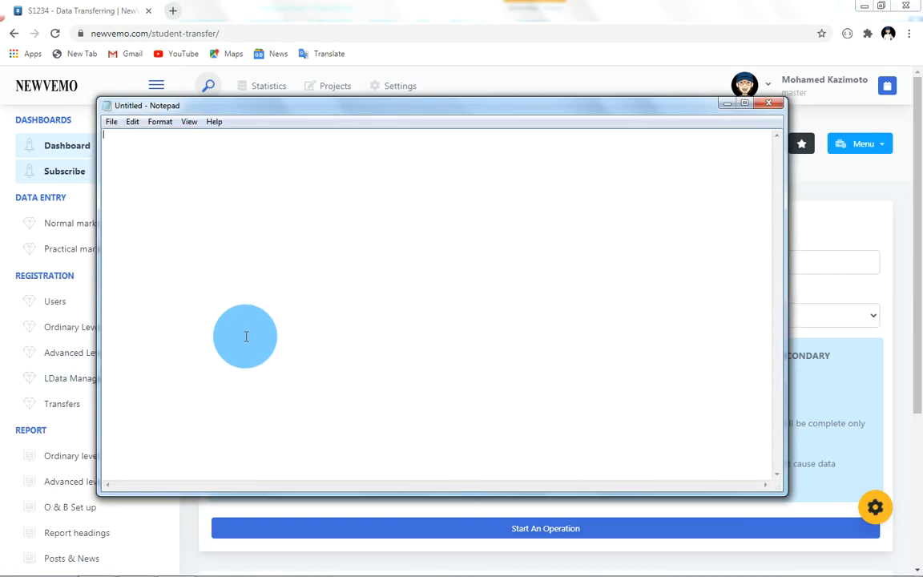
key("ctrl+v")
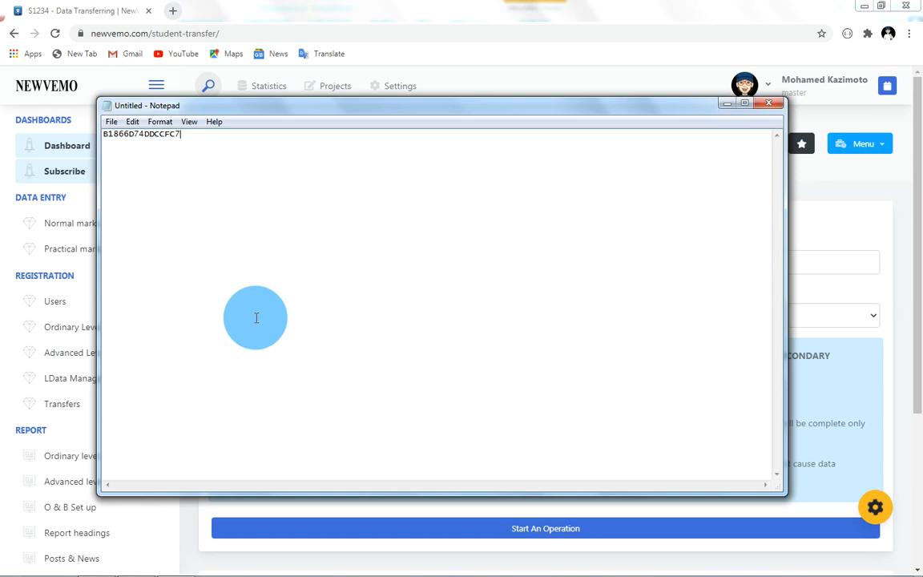
left_click(723, 105)
- Change the student's level to Advanced Level in the migrants form
left_click_drag(912, 329, 919, 549)
left_click_drag(918, 351, 921, 218)
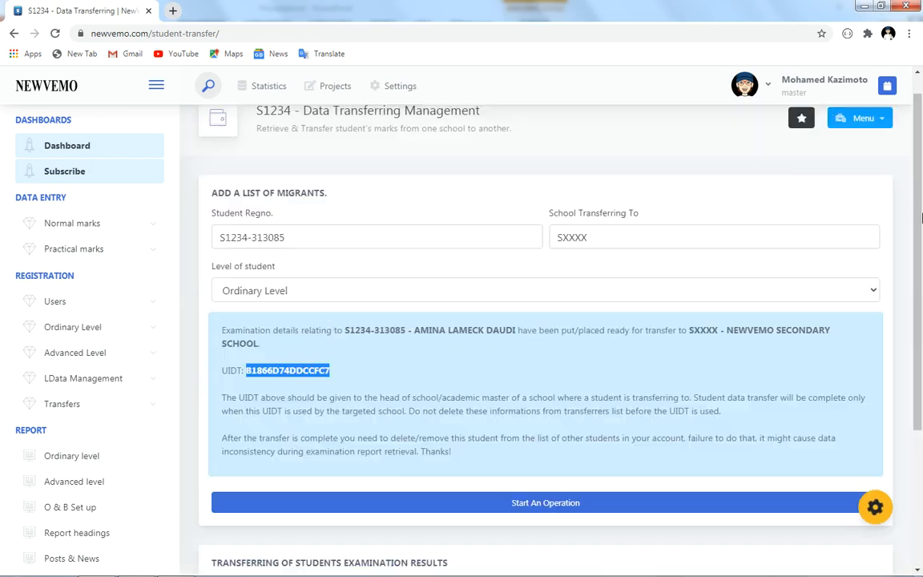
left_click(620, 293)
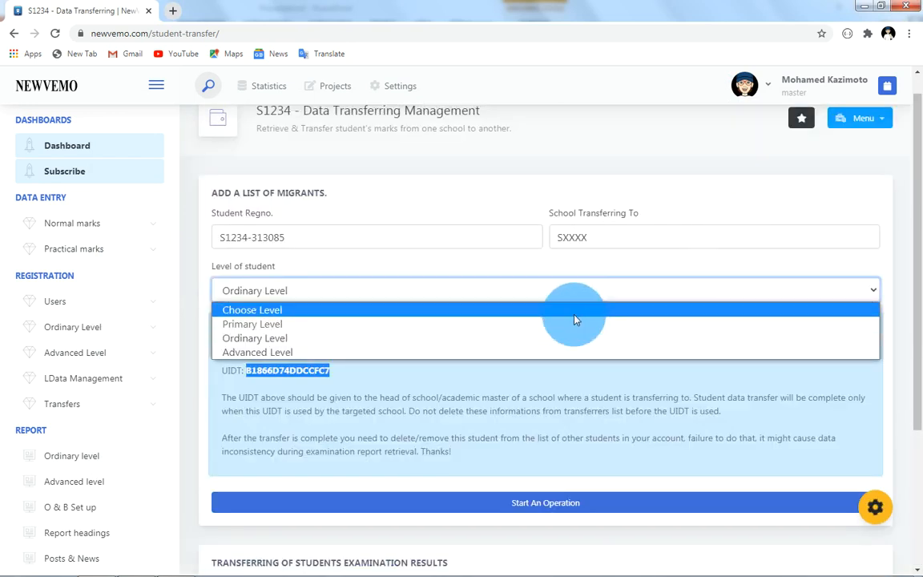
left_click(544, 351)
- Go through the fields of the Transferring of Students Examination Results form and set its student level to Ordinary Level
left_click_drag(921, 304, 922, 495)
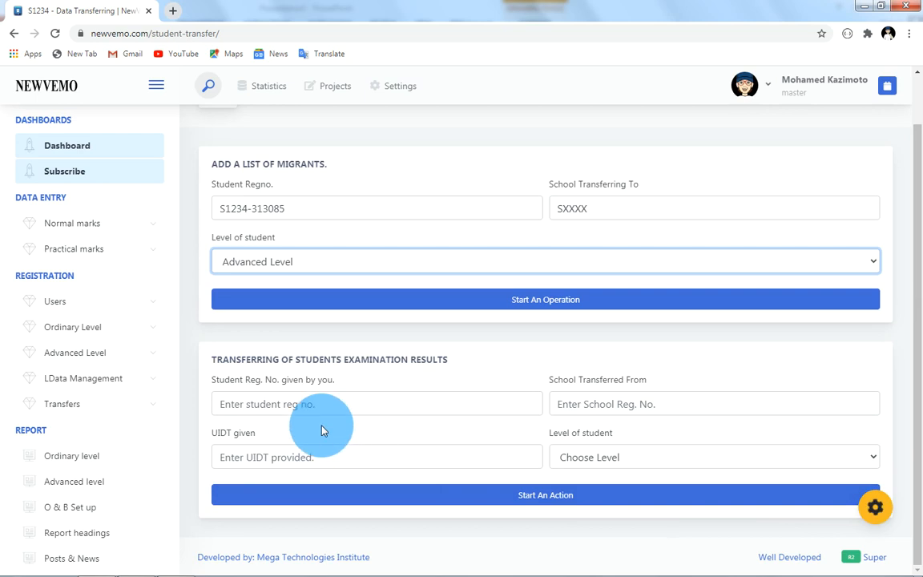
left_click(284, 404)
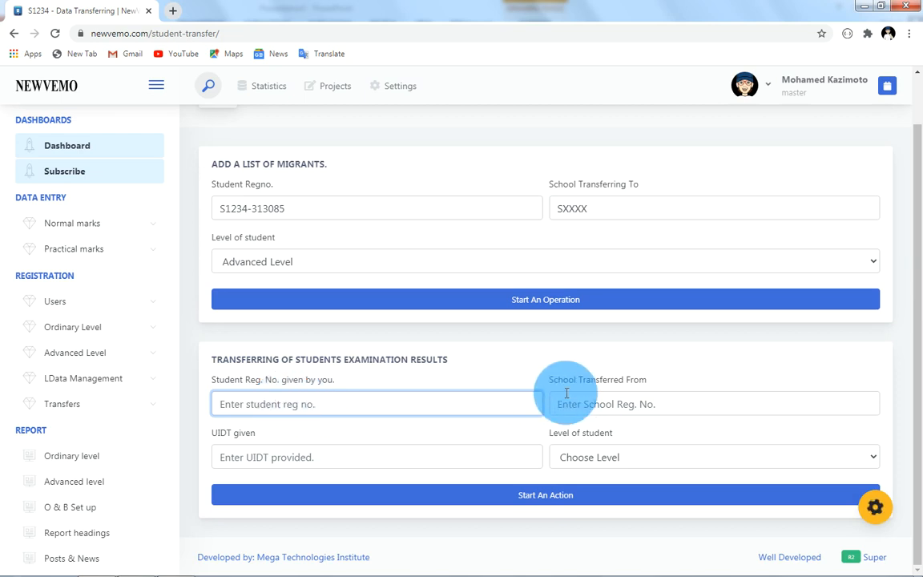
left_click(599, 401)
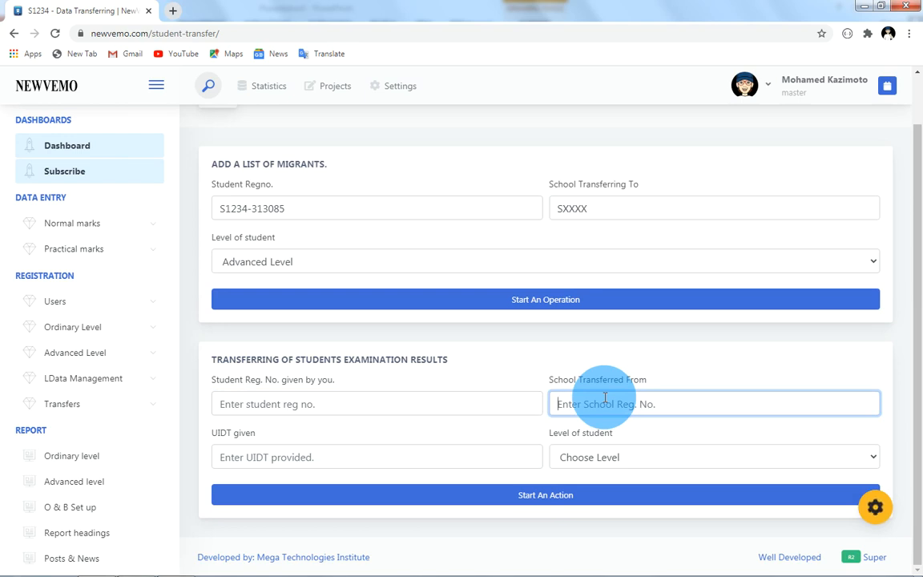
left_click(298, 458)
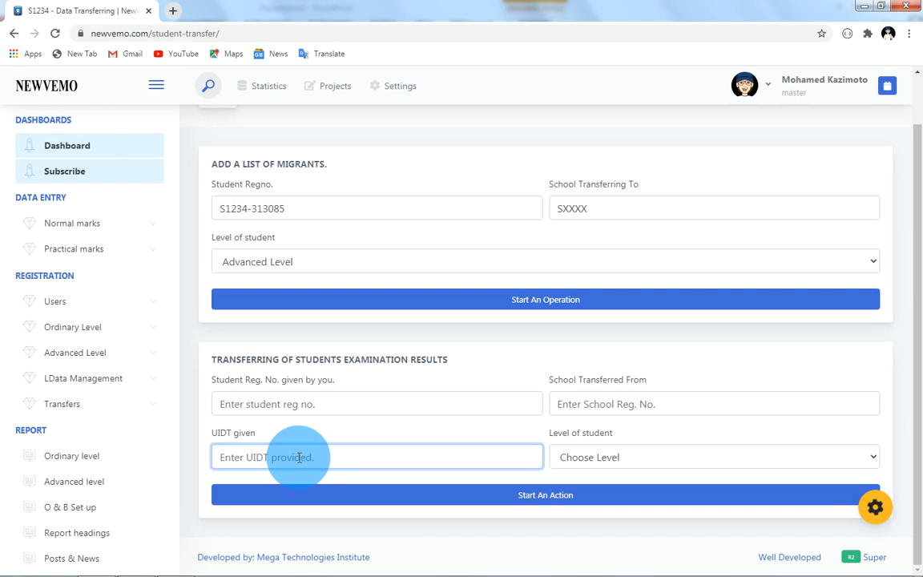
left_click(616, 461)
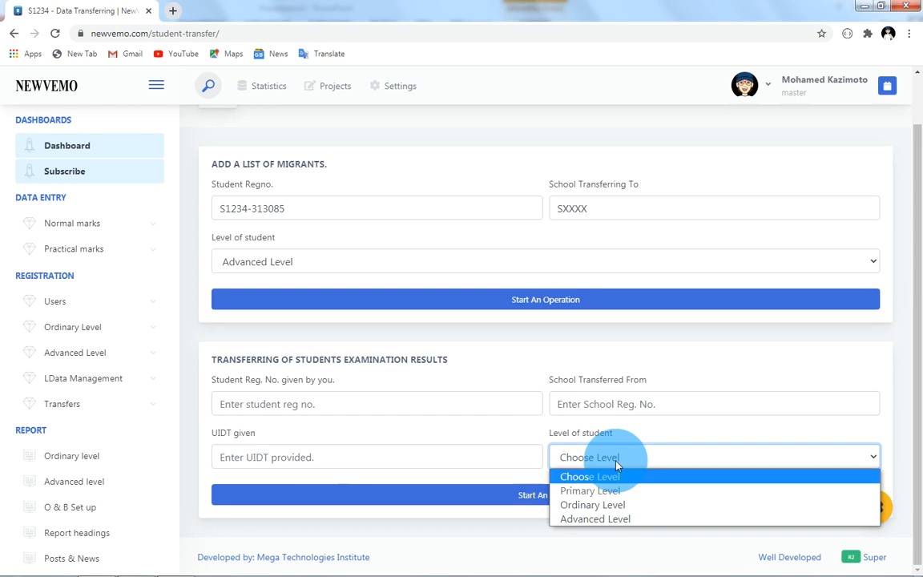
left_click(628, 505)
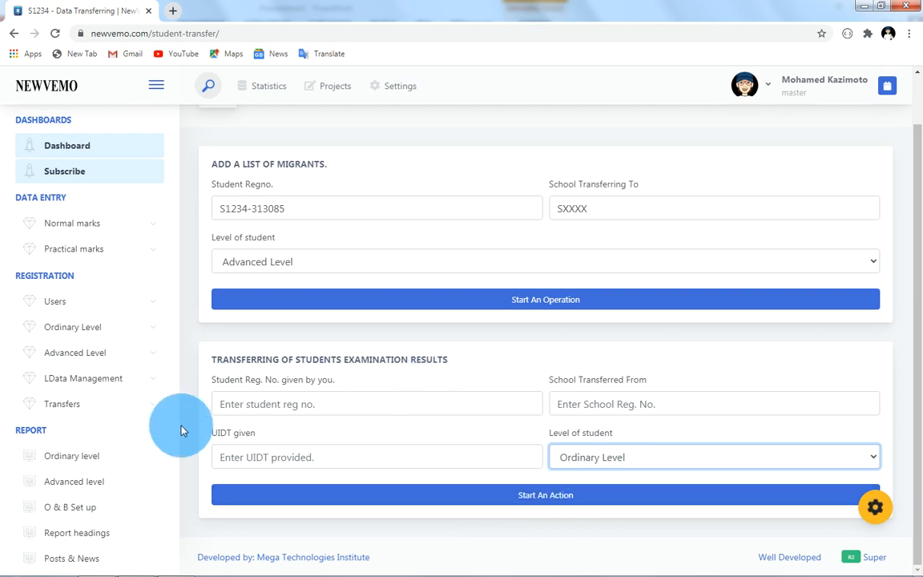
- Open the Data Transferred page from the Transfers section
left_click(133, 413)
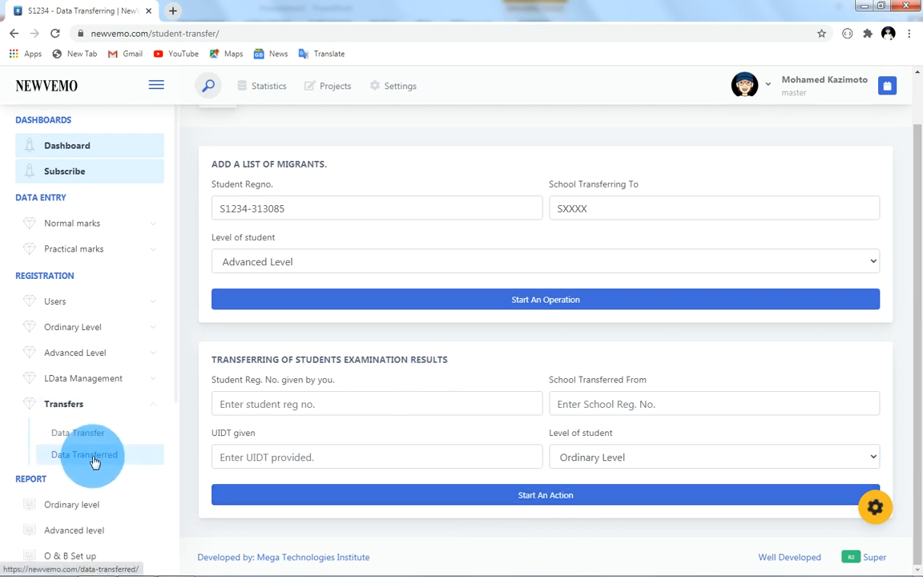
left_click(93, 459)
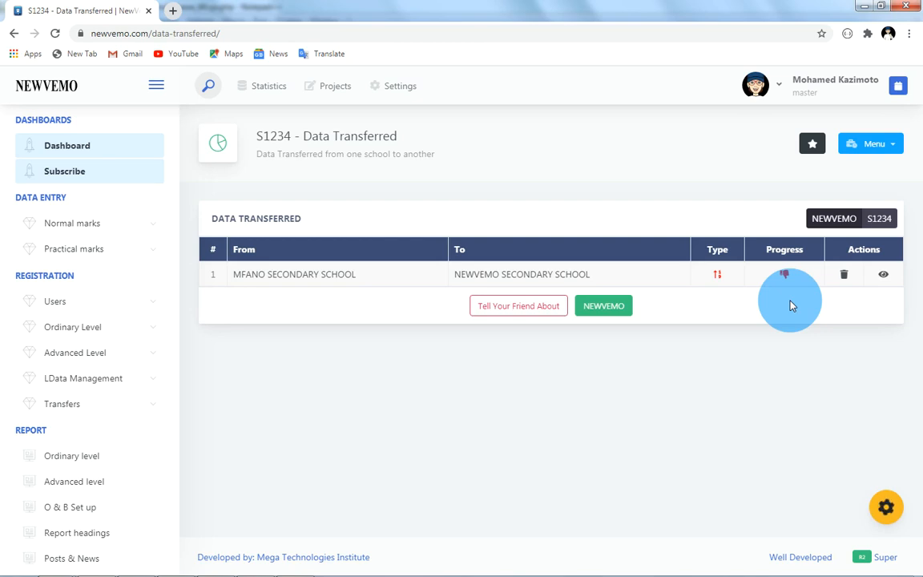
- Switch off the visibility of the transfer record from MFANO SECONDARY SCHOOL to NEWVEMO SECONDARY SCHOOL, and switch it back on
left_click(883, 275)
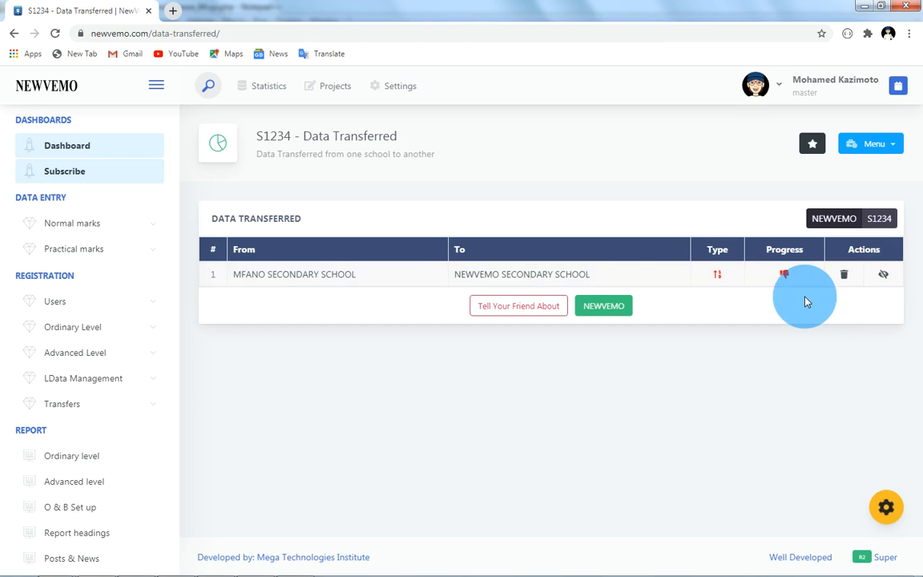
left_click(883, 276)
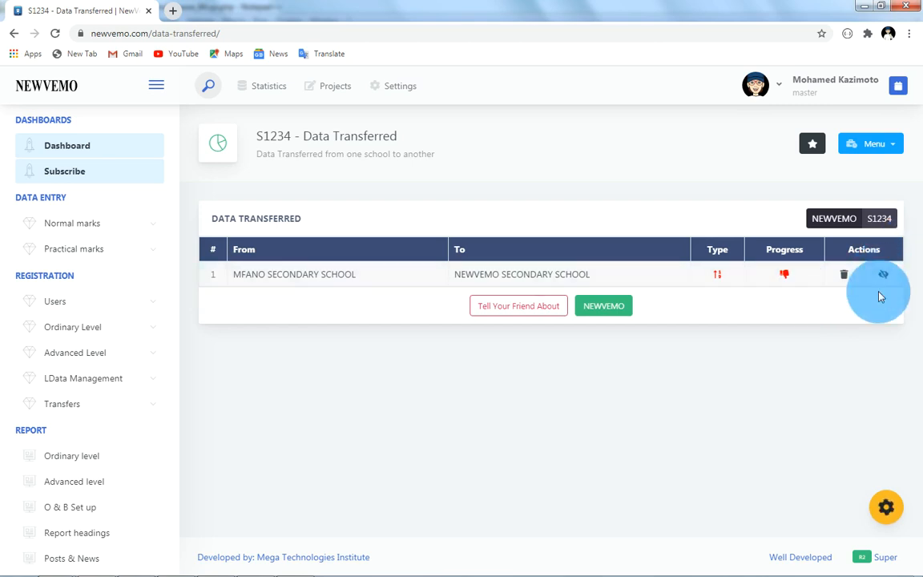
left_click(882, 277)
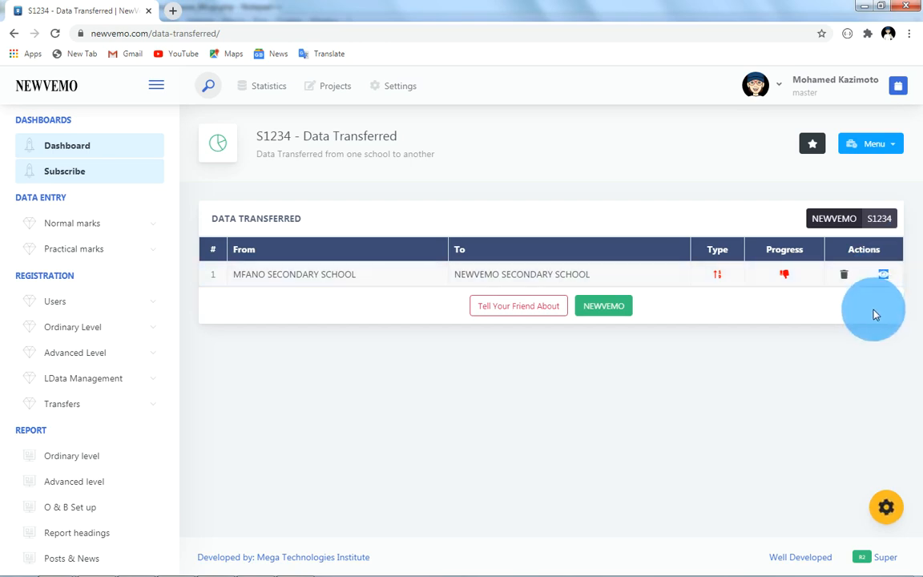
triple_click(875, 314)
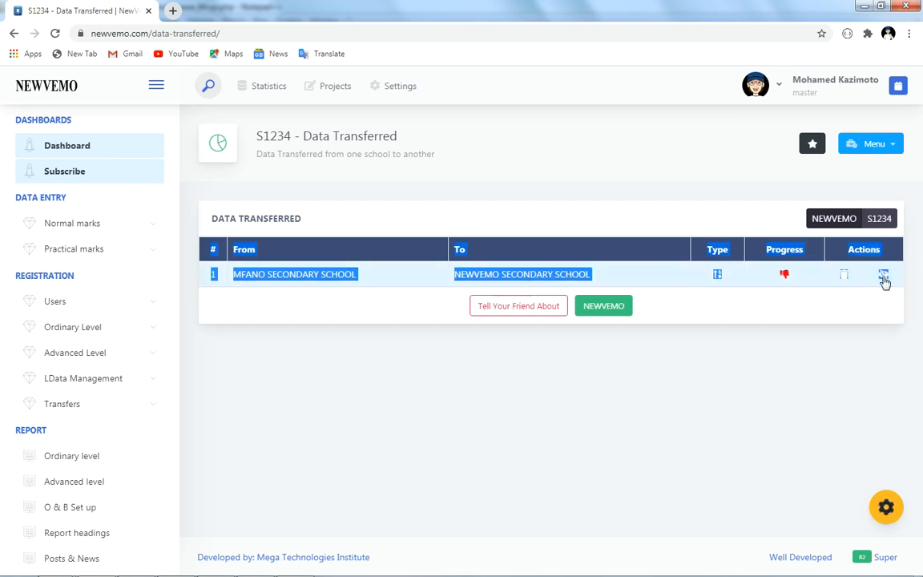
left_click(885, 280)
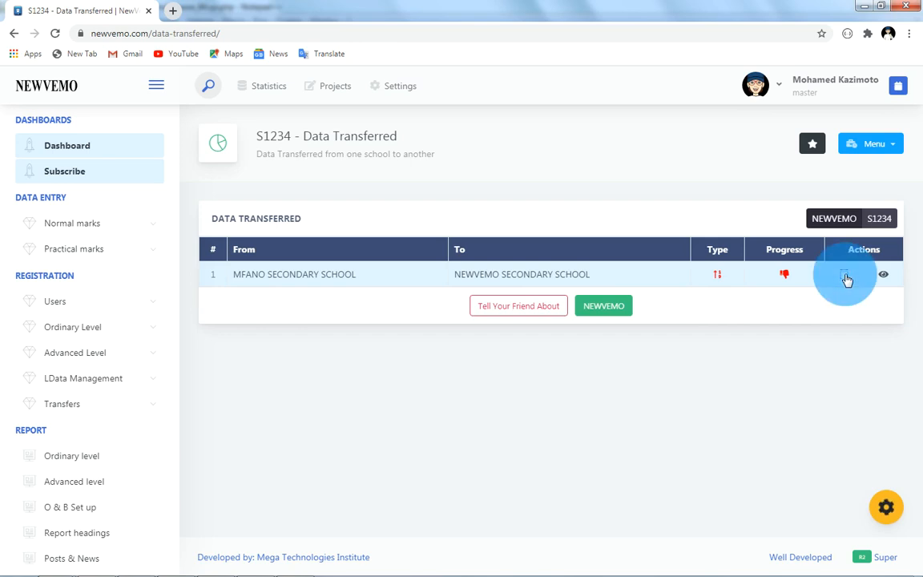
left_click(785, 276)
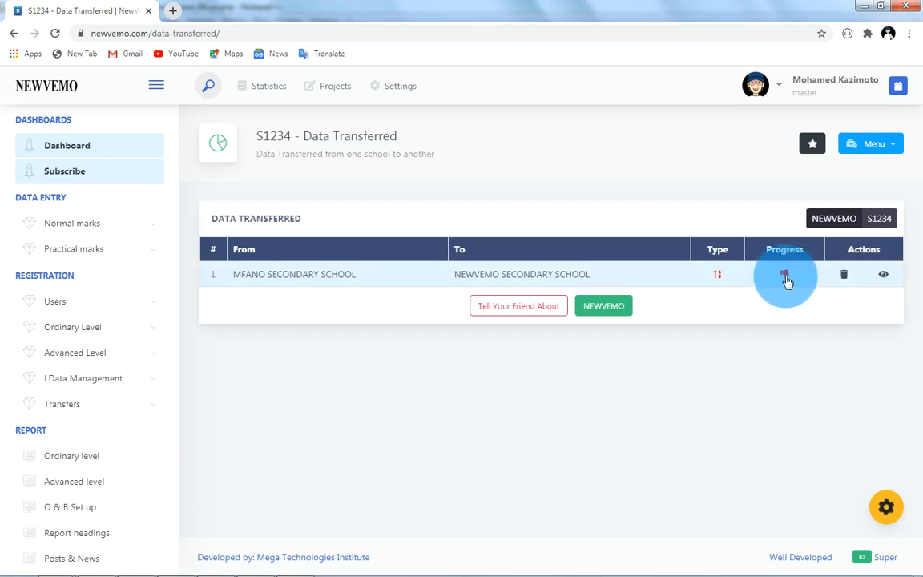